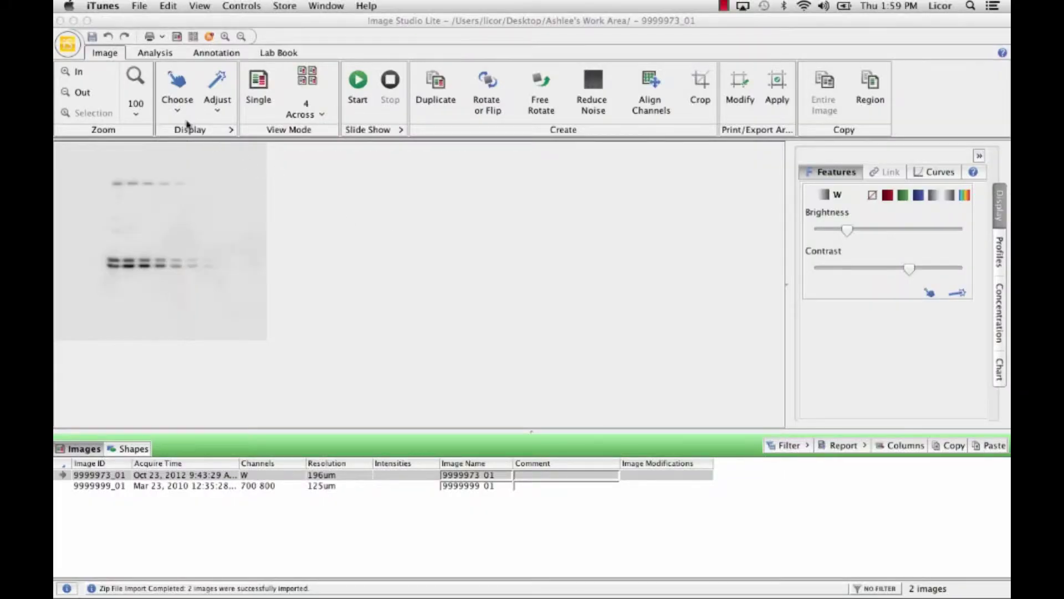
Bring Image Studio Lite to the front and select the 9999973_01 blot image.
{"action": "left_click", "coordinate": [107, 54]}
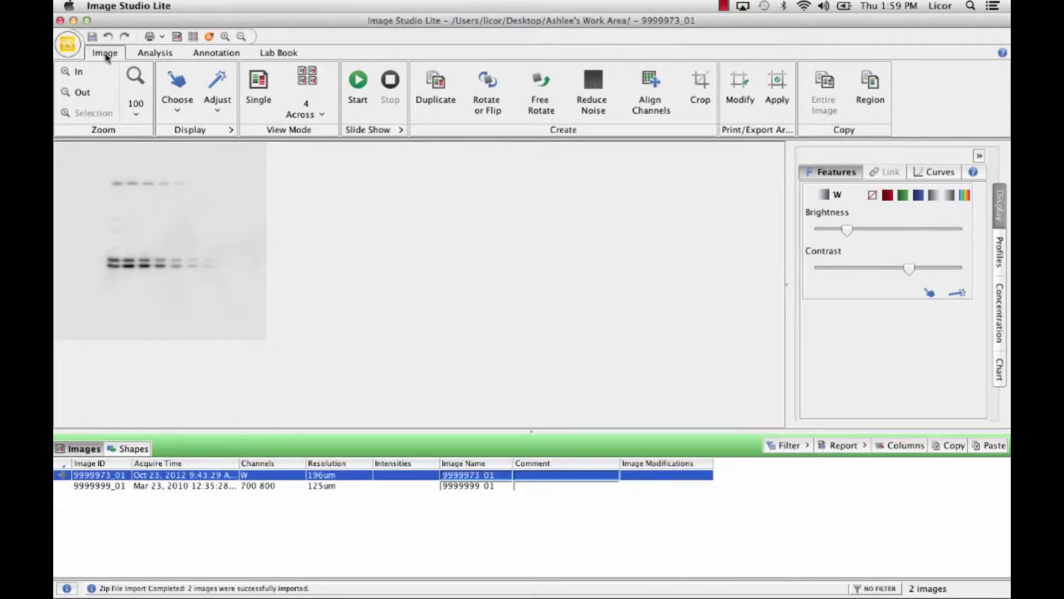
Open the Choose display list and pick the W Channel display options.
{"action": "left_click", "coordinate": [178, 95]}
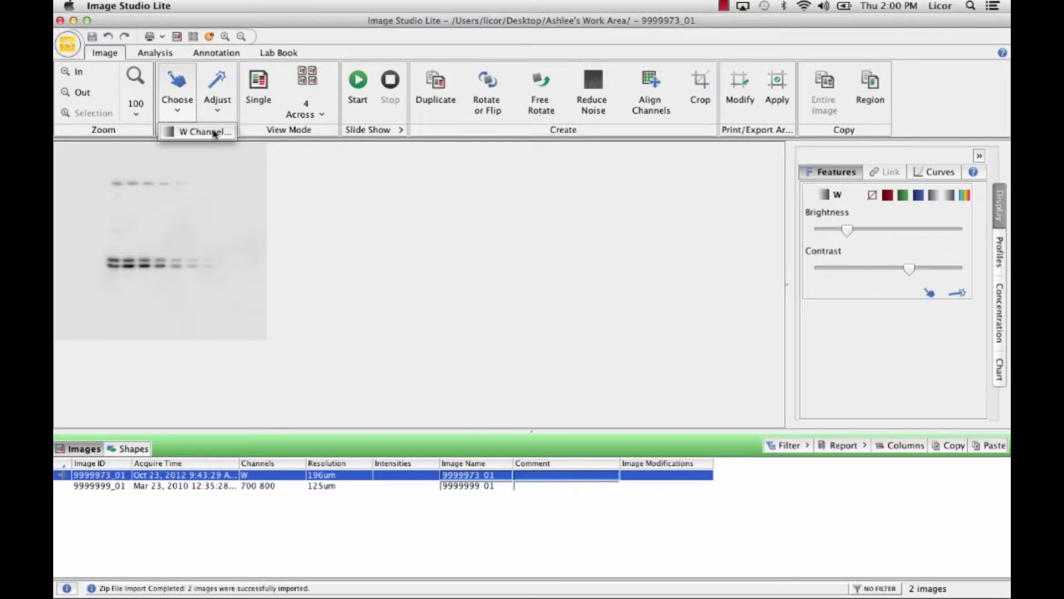
{"action": "left_click", "coordinate": [215, 133]}
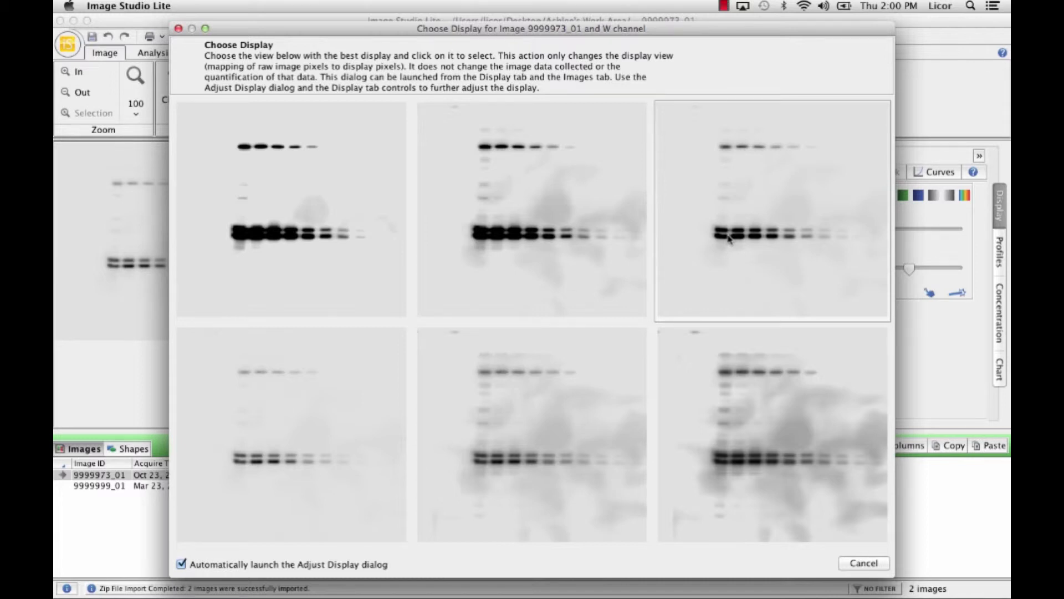
Pick the light W channel preview with crisp bands.
{"action": "left_click", "coordinate": [728, 239]}
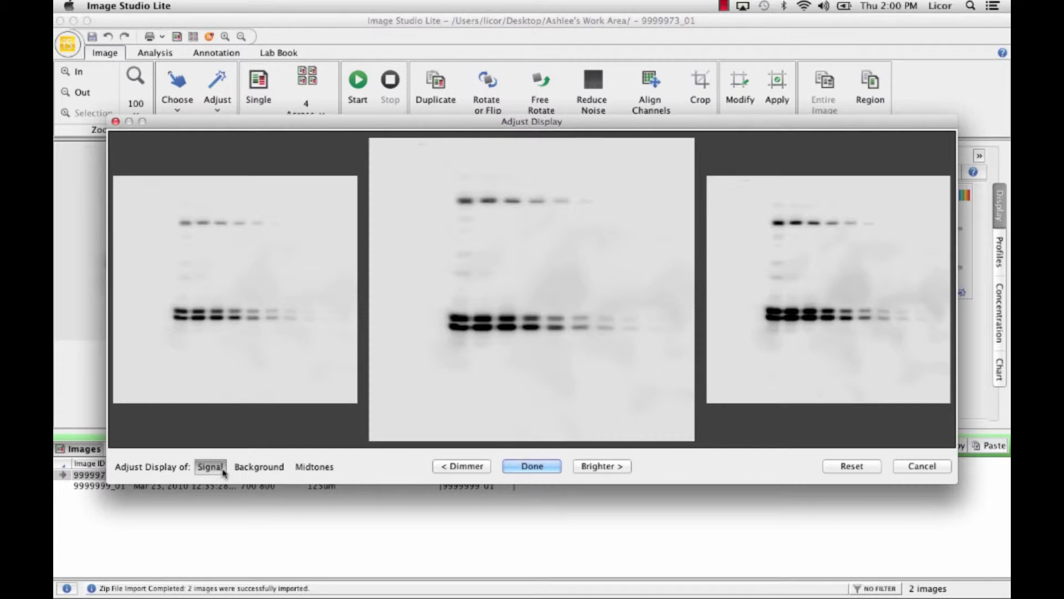
Brighten the band signal two steps, dim it back two, then adjust Background.
{"action": "left_click", "coordinate": [610, 466]}
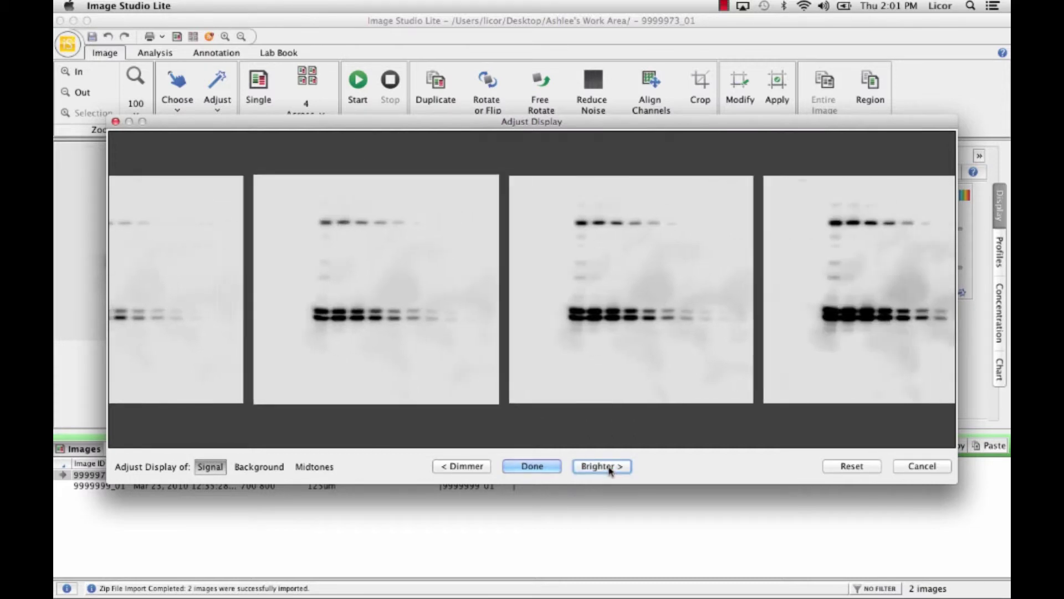
{"action": "left_click", "coordinate": [610, 470]}
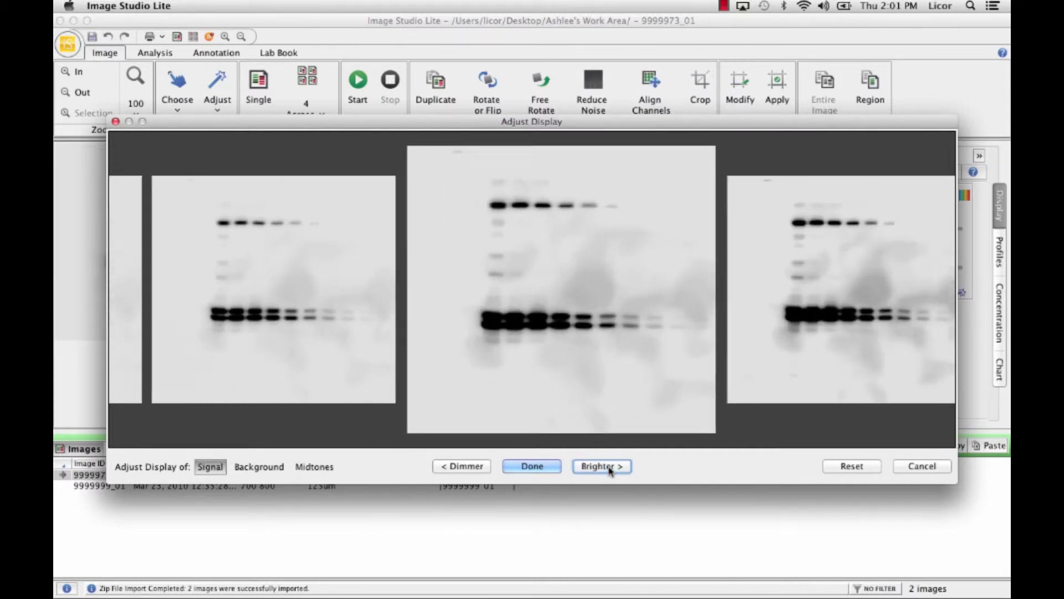
{"action": "left_click", "coordinate": [476, 468]}
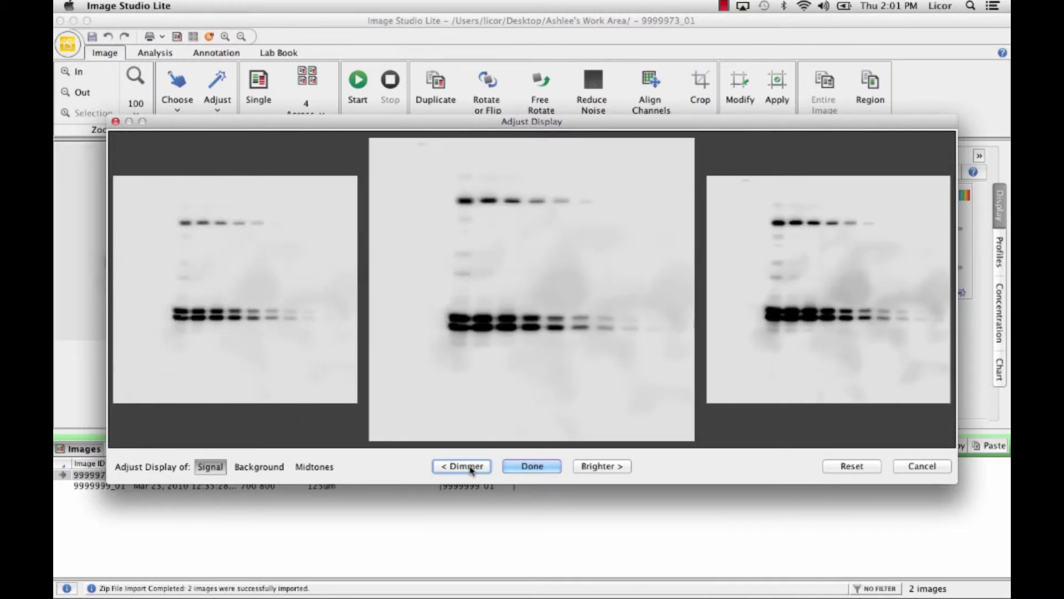
{"action": "left_click", "coordinate": [474, 467]}
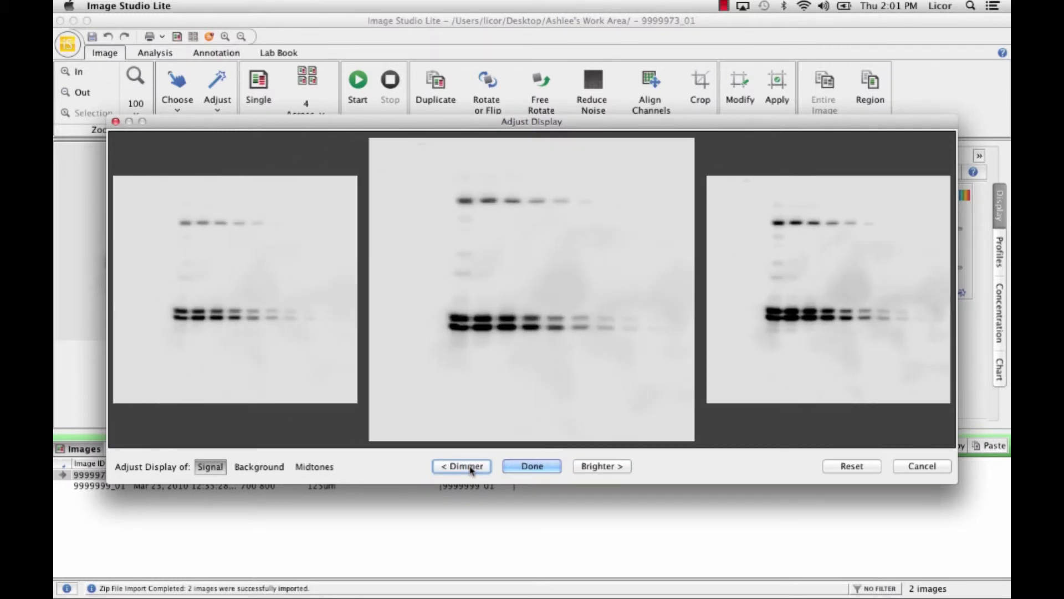
{"action": "left_click", "coordinate": [264, 472]}
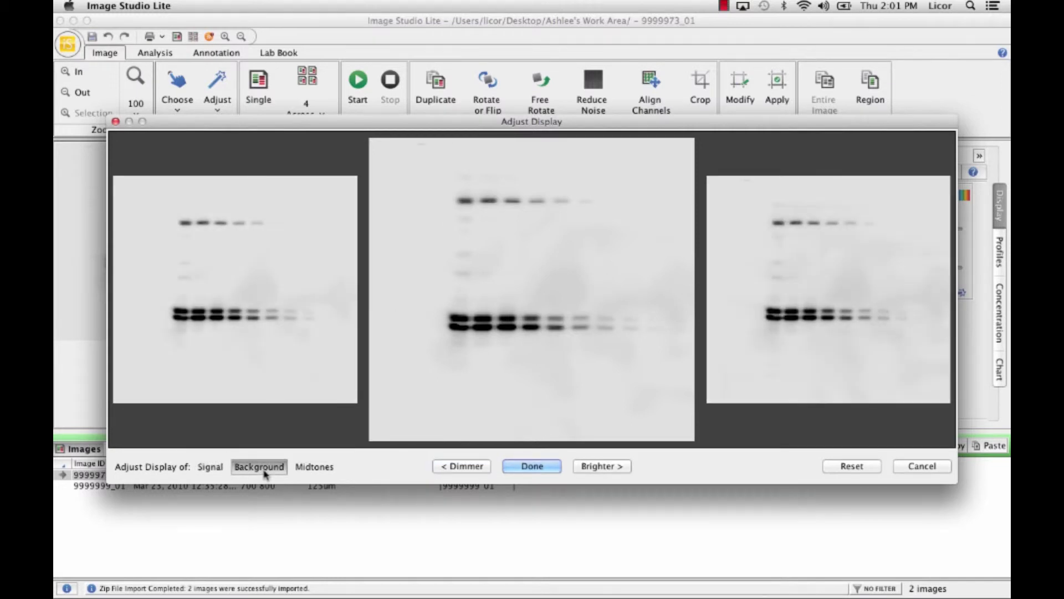
Clean the background three steps, ease back one step, and confirm with Done.
{"action": "left_click", "coordinate": [282, 363]}
{"action": "left_click", "coordinate": [282, 363]}
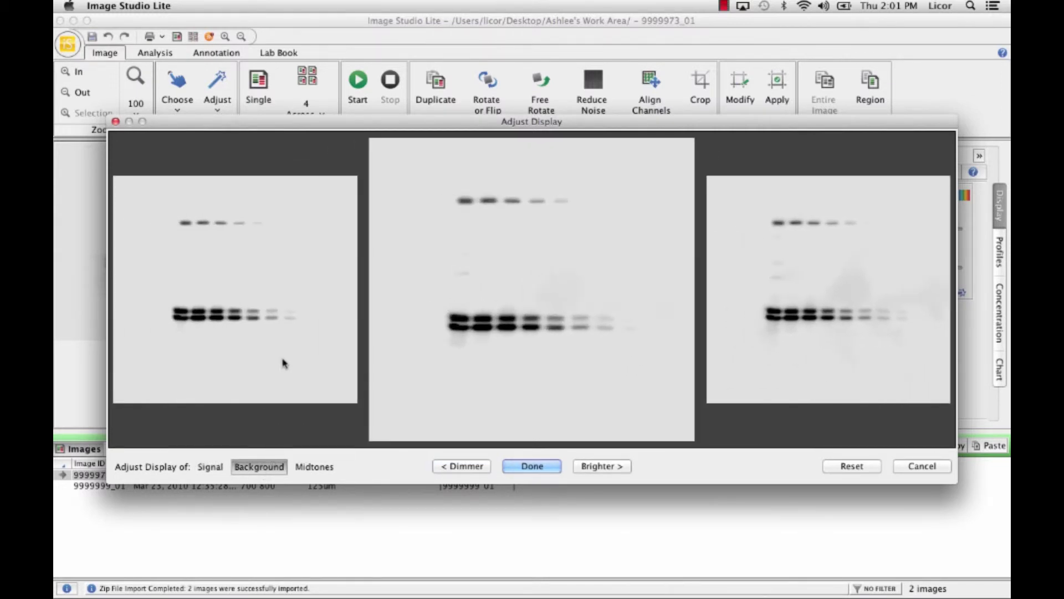
{"action": "left_click", "coordinate": [284, 362]}
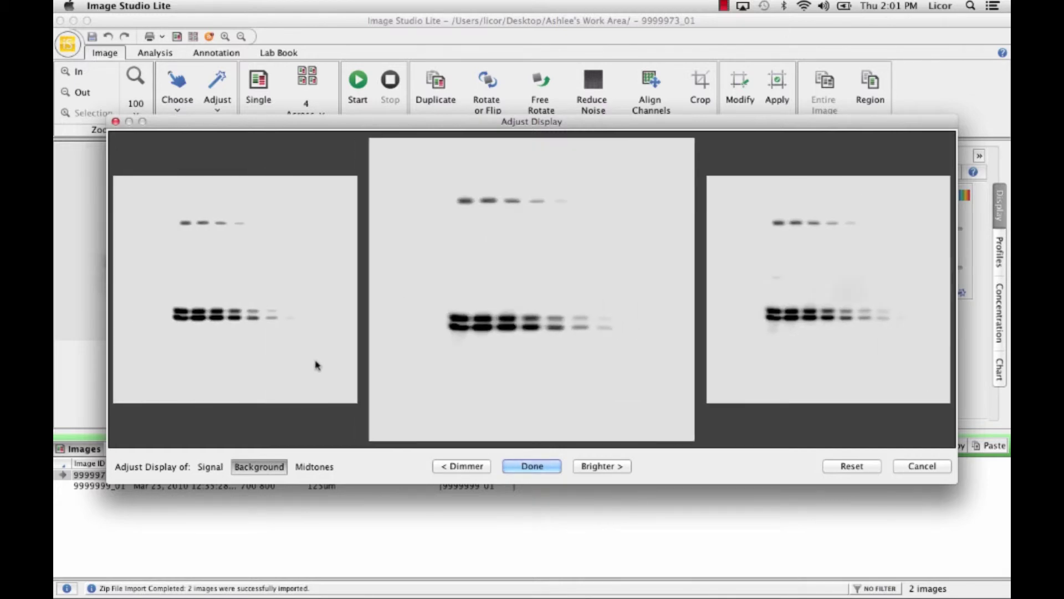
{"action": "left_click", "coordinate": [793, 335]}
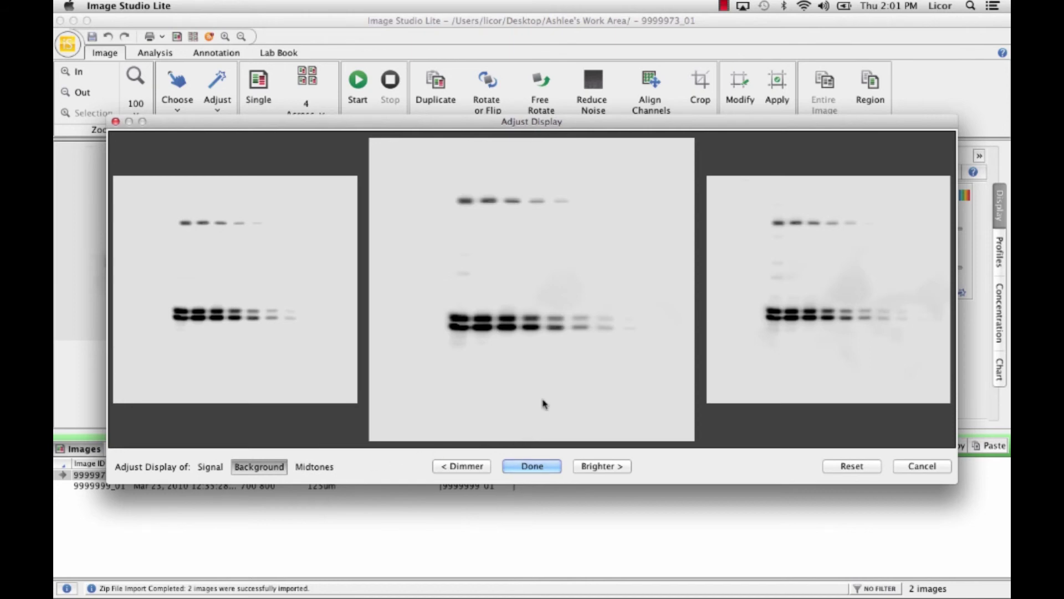
{"action": "left_click", "coordinate": [534, 466]}
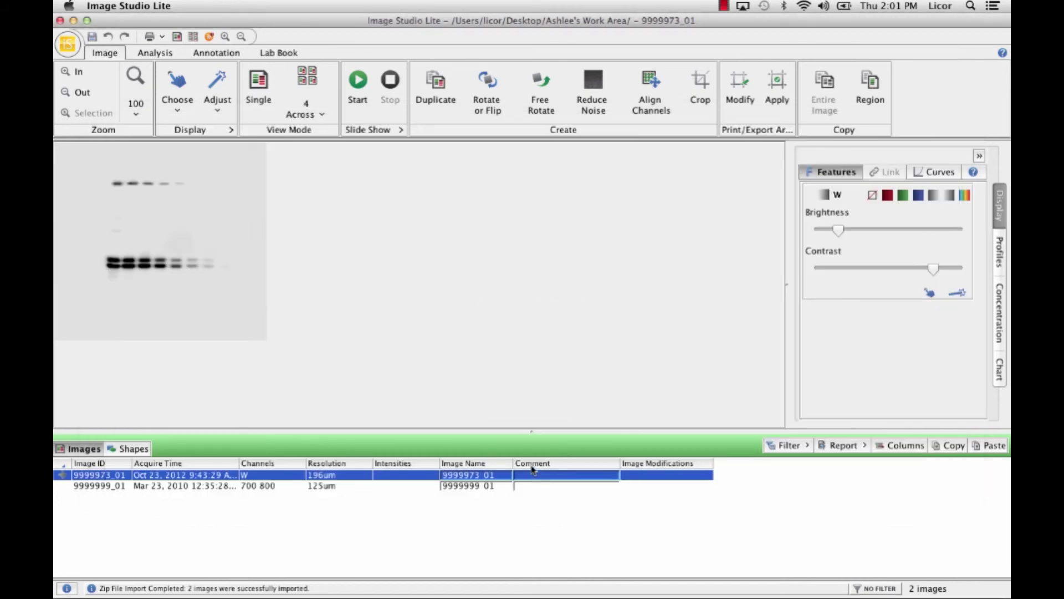